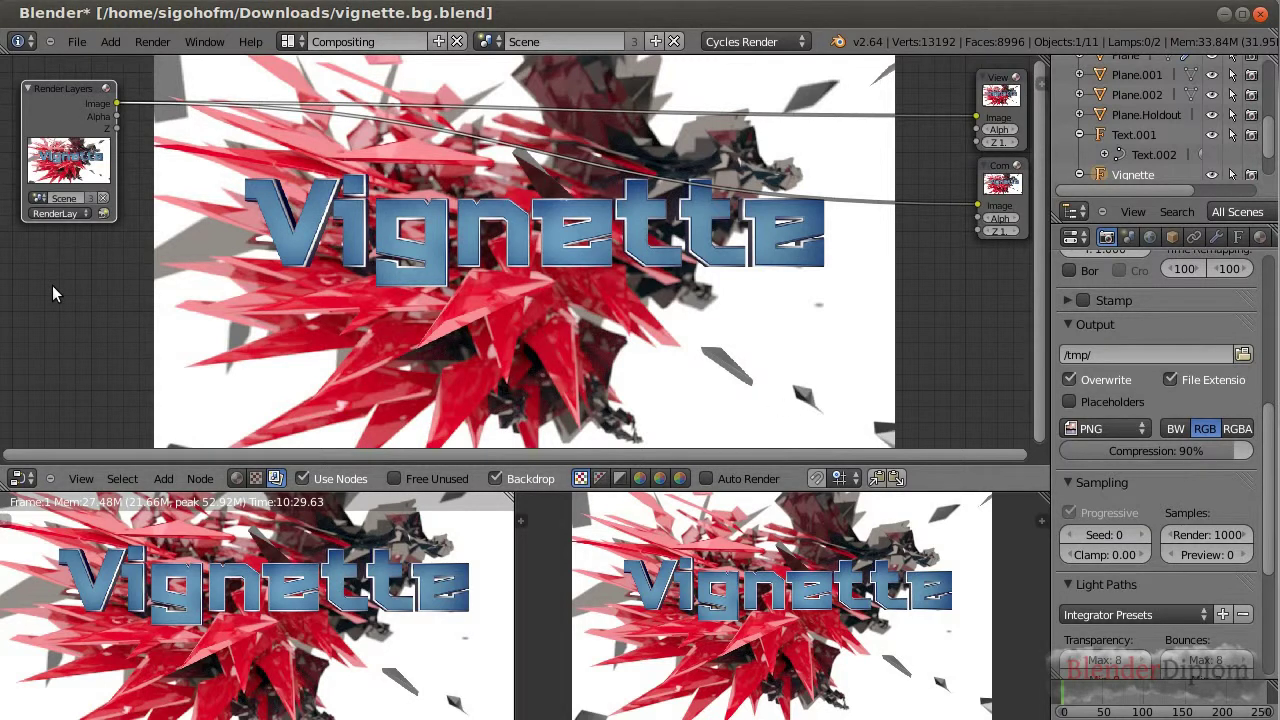
Add an Ellipse Mask node sized 0.409 by 0.291 and link it to the Viewer.
key("shift+a")
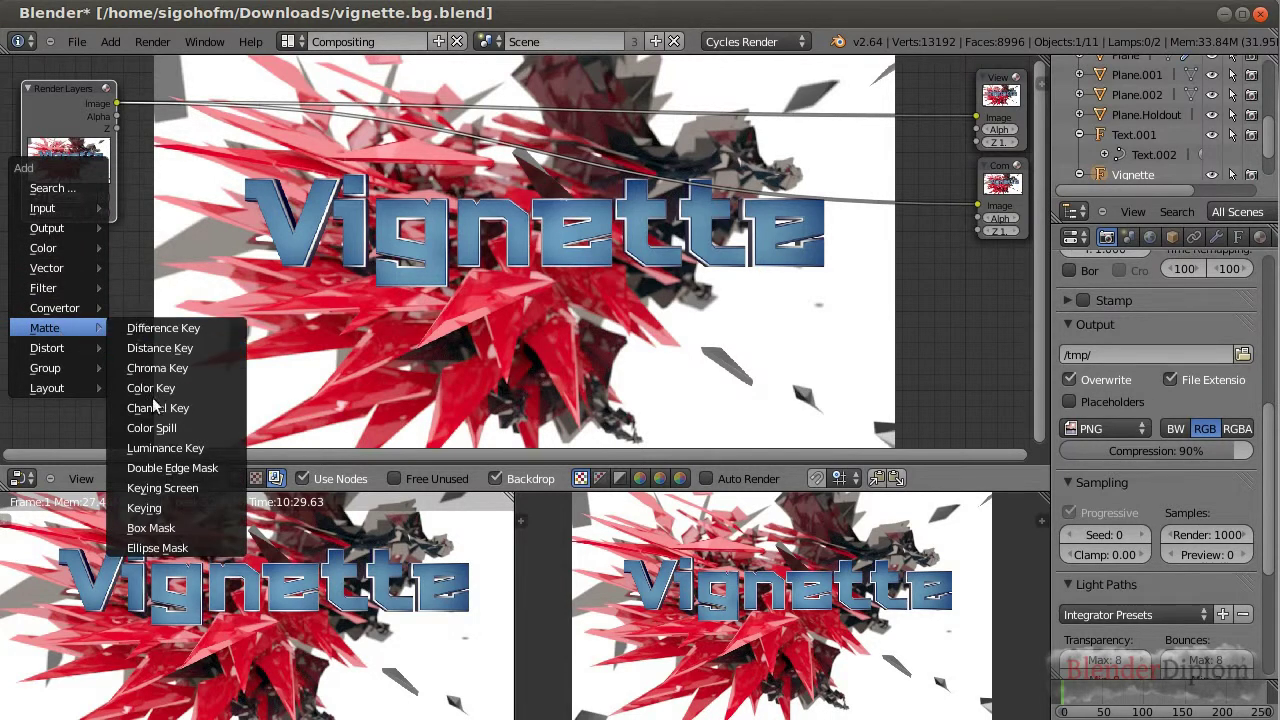
left_click(155, 548)
scroll(250, 362, "down", 2)
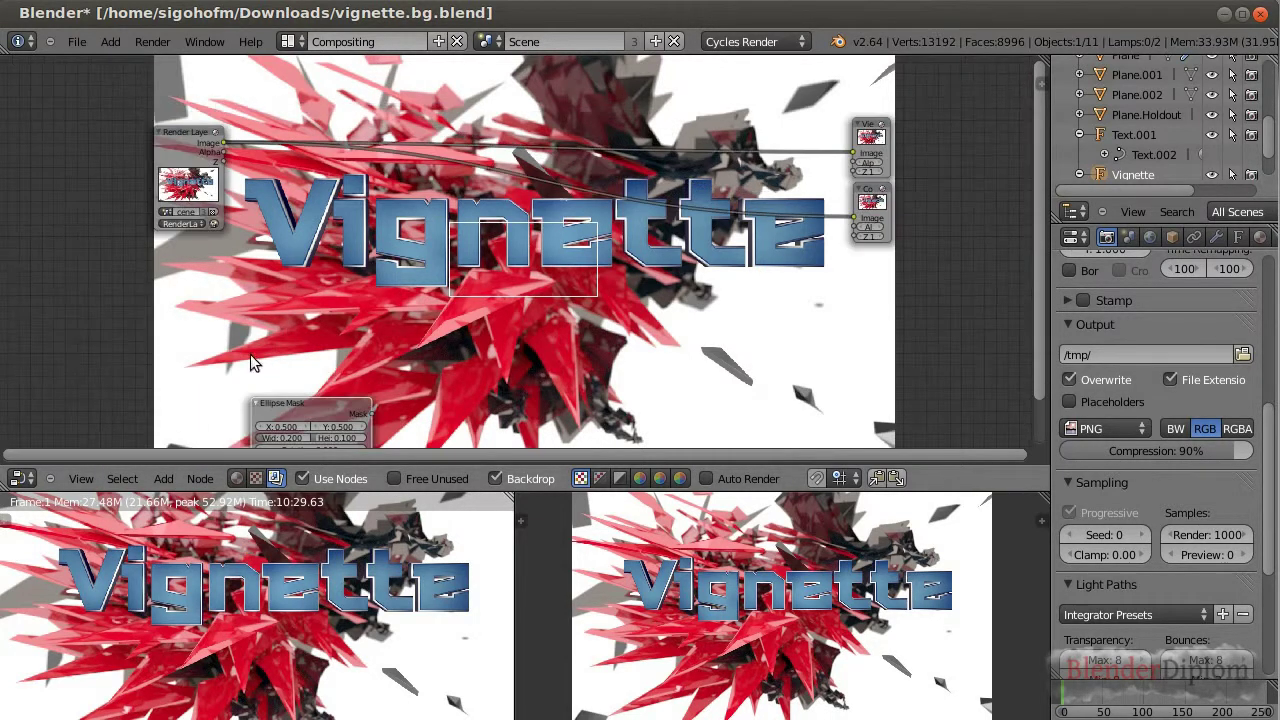
left_click(215, 270)
scroll(367, 311, "up", 2)
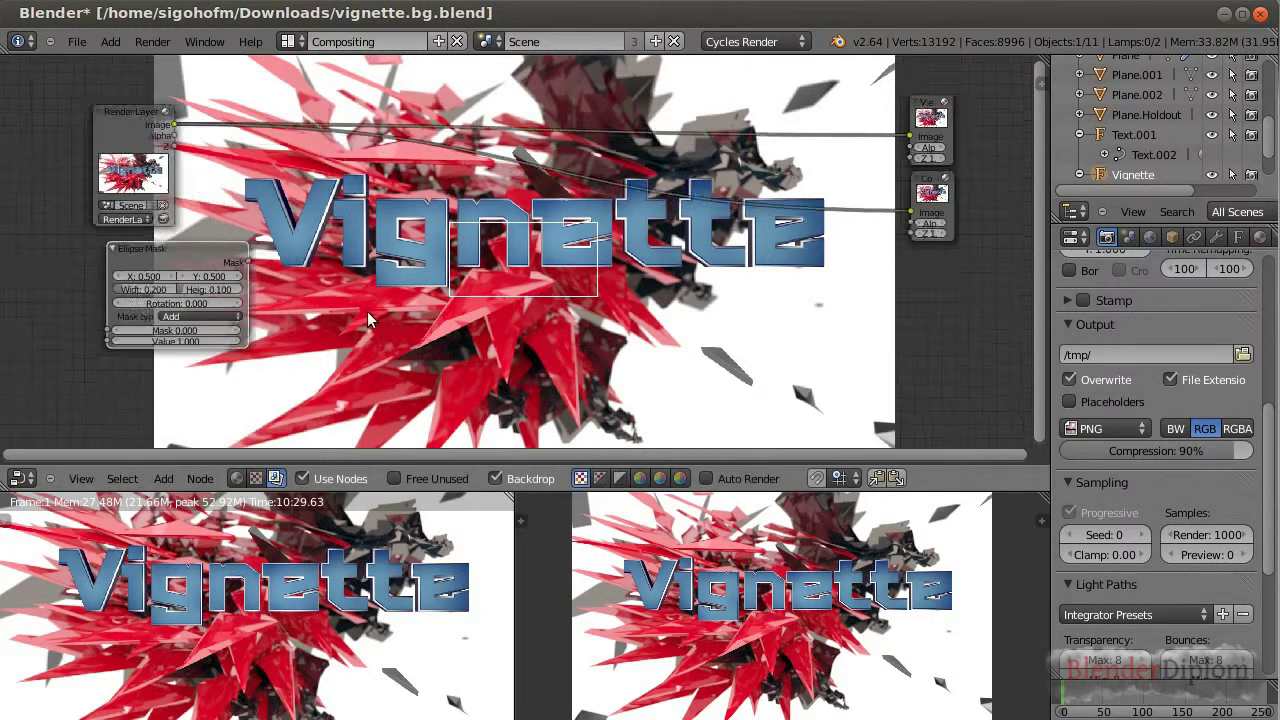
scroll(352, 309, "up", 1)
left_click_drag(151, 253, 113, 254)
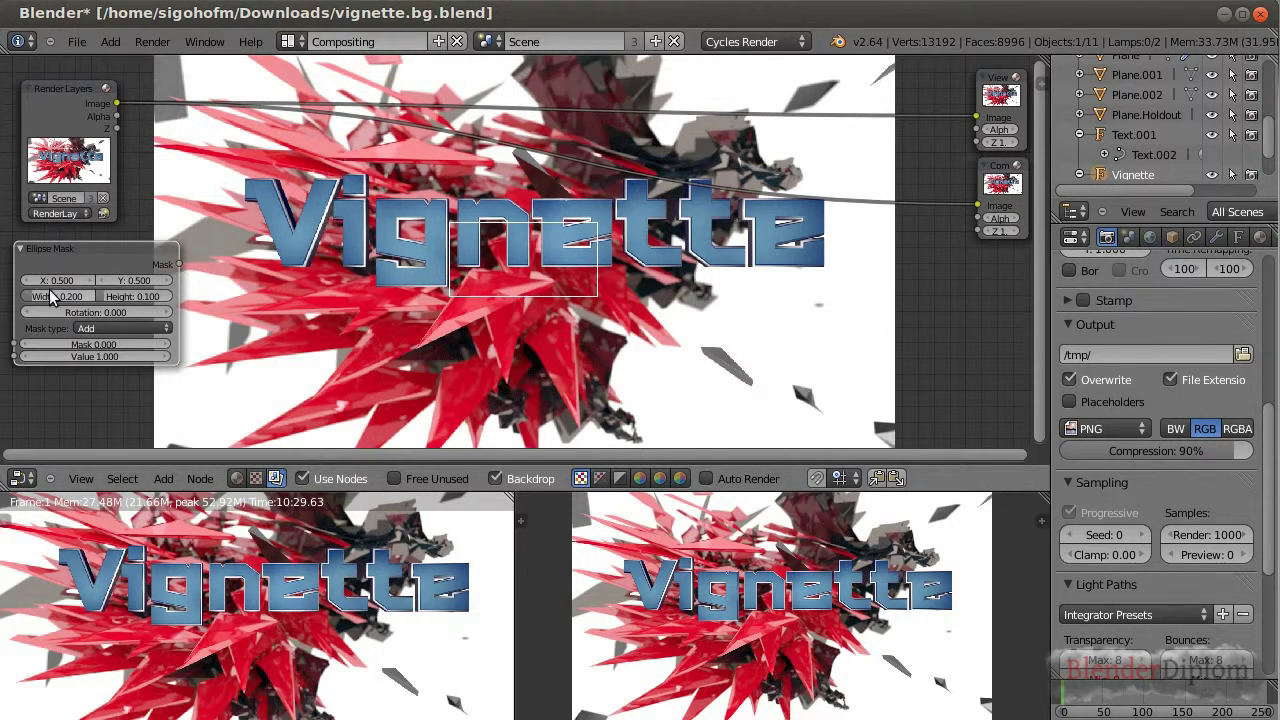
left_click_drag(49, 296, 126, 300)
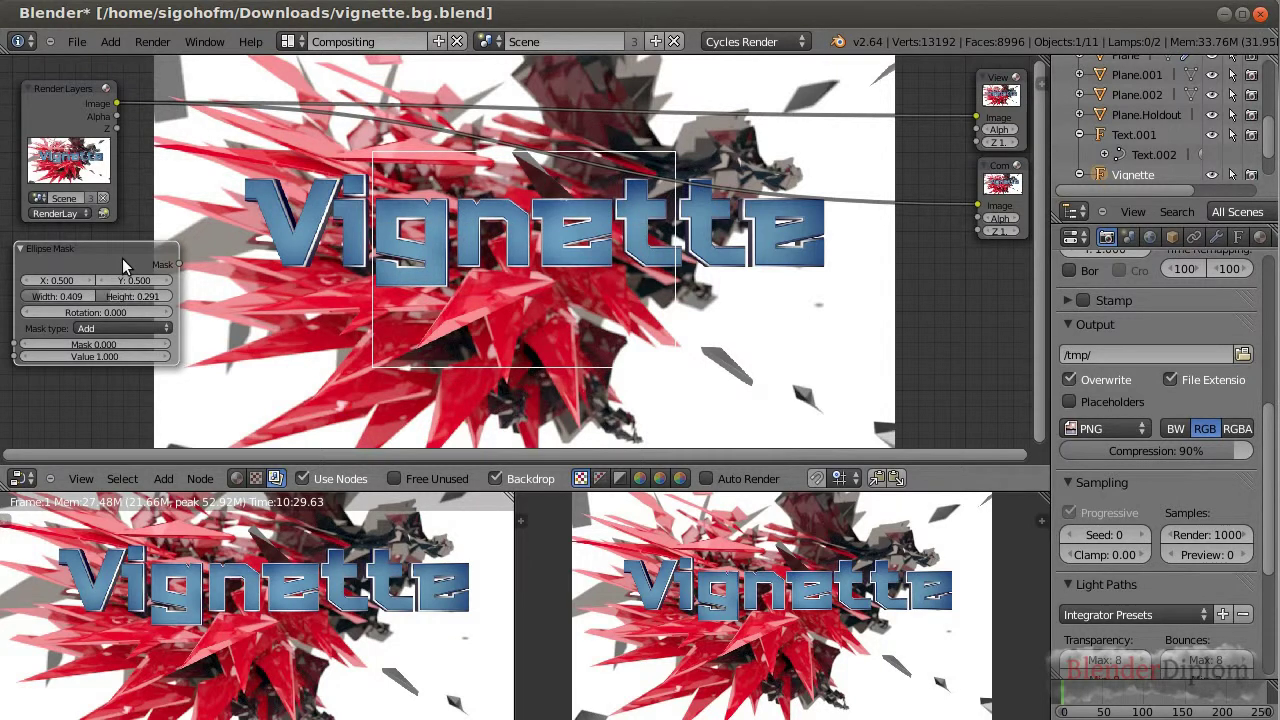
left_click(125, 249, "ctrl+shift")
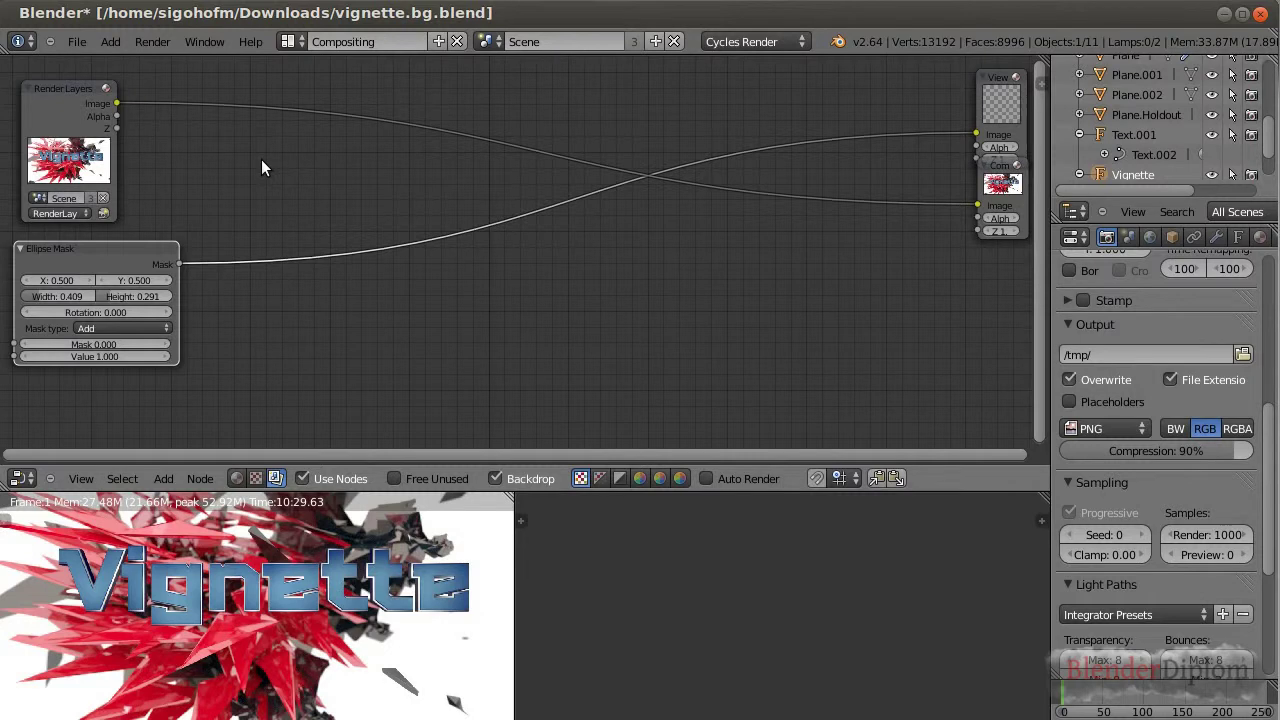
Insert a Mix node before Composite, feed it the mask, and enlarge the ellipse to 0.600 wide.
key("shift+a")
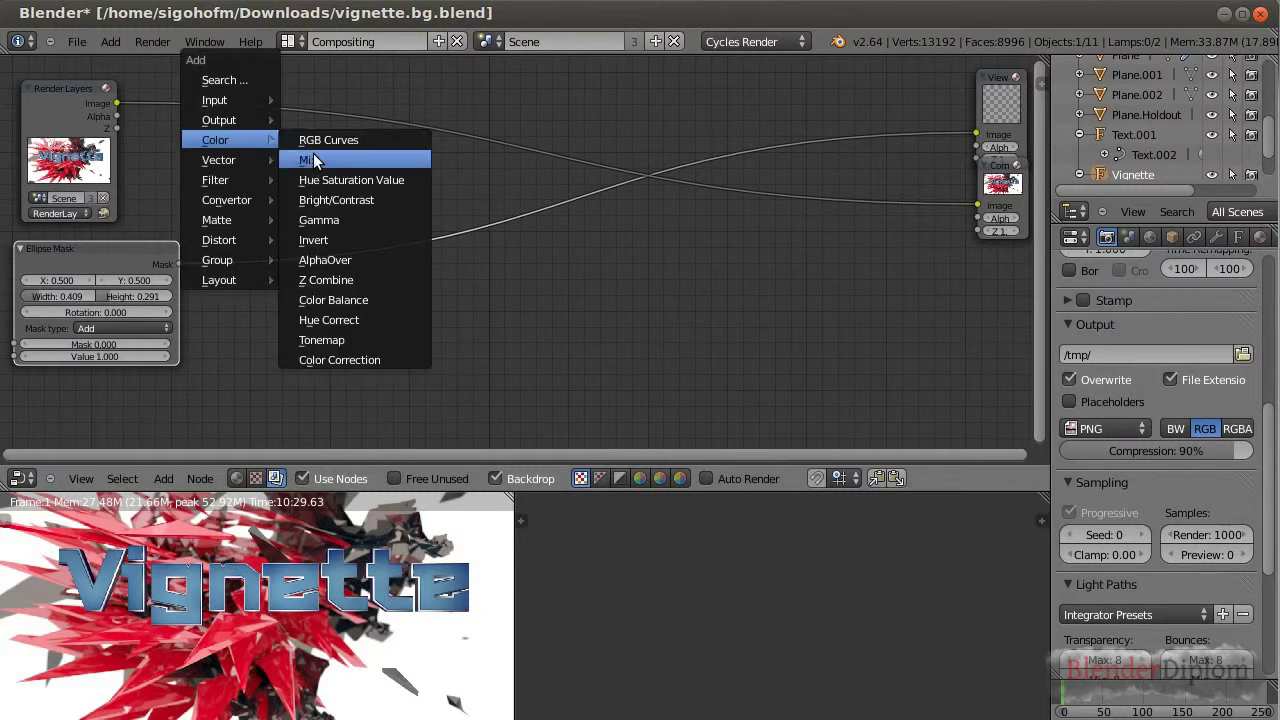
left_click(312, 160)
left_click_drag(338, 130, 346, 81)
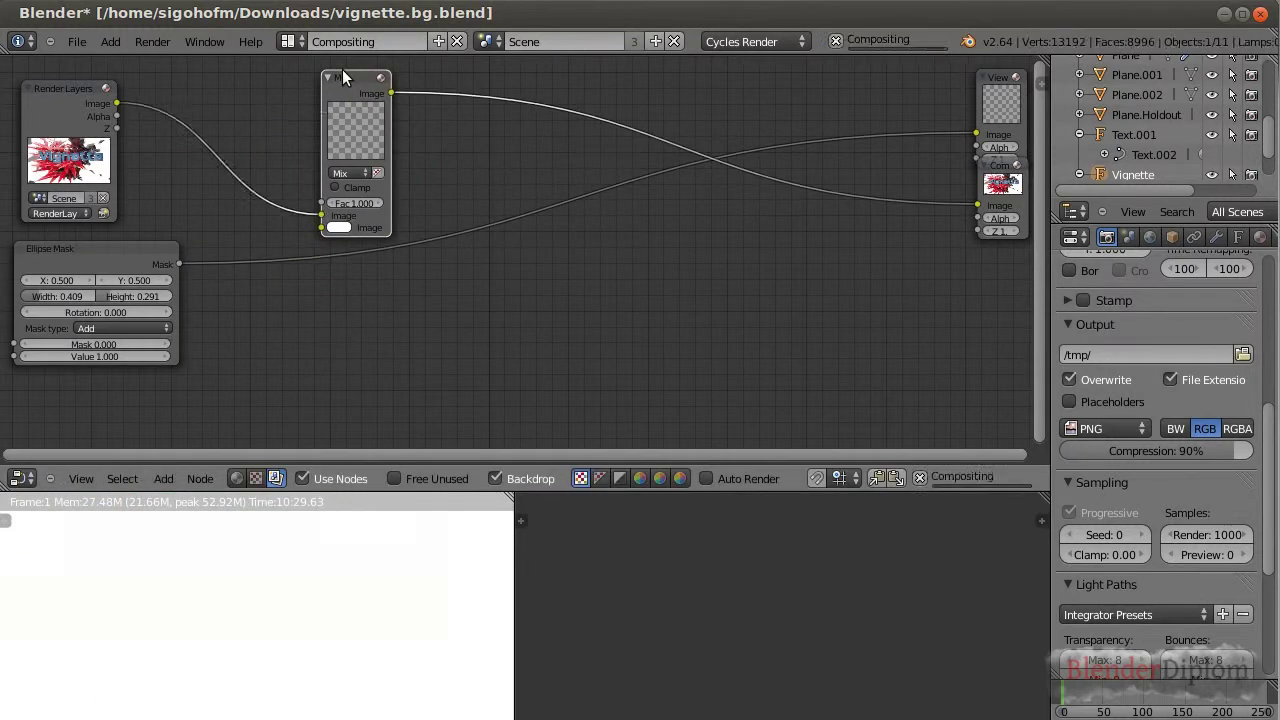
left_click_drag(179, 263, 321, 203)
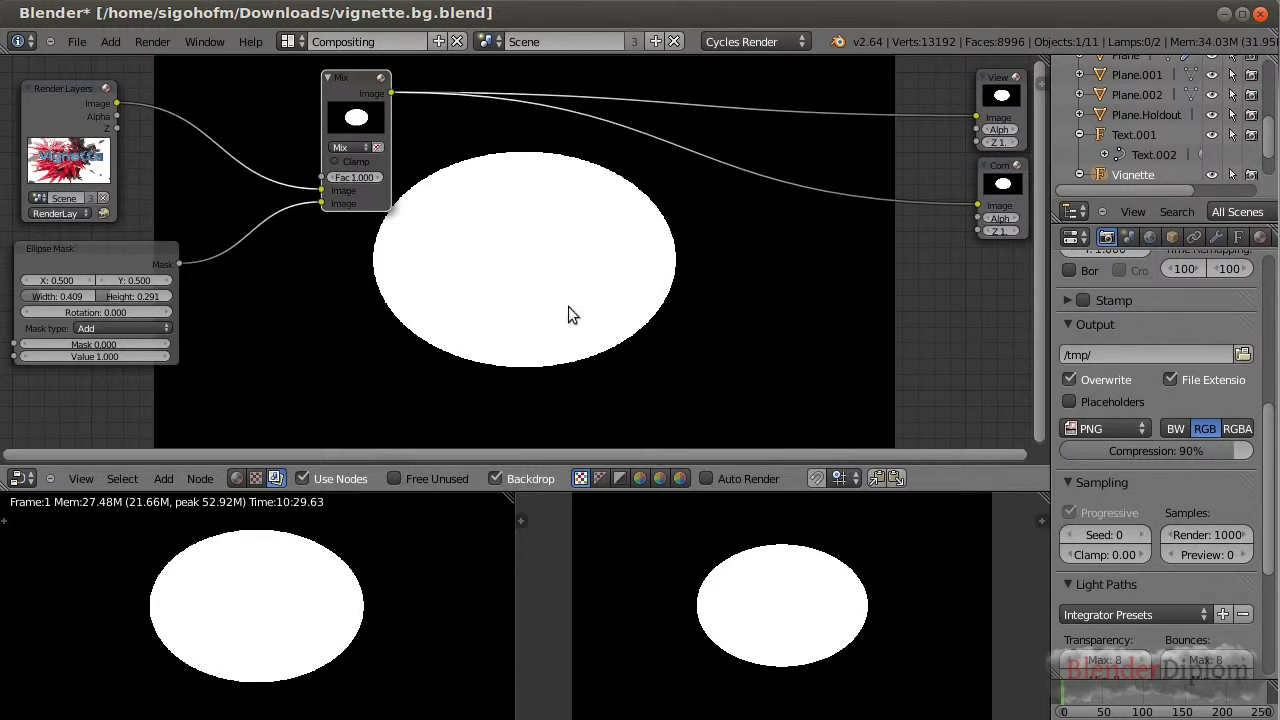
mouse_move(55, 297)
left_mouse_down()
mouse_move(131, 296)
mouse_move(128, 283)
left_mouse_up()
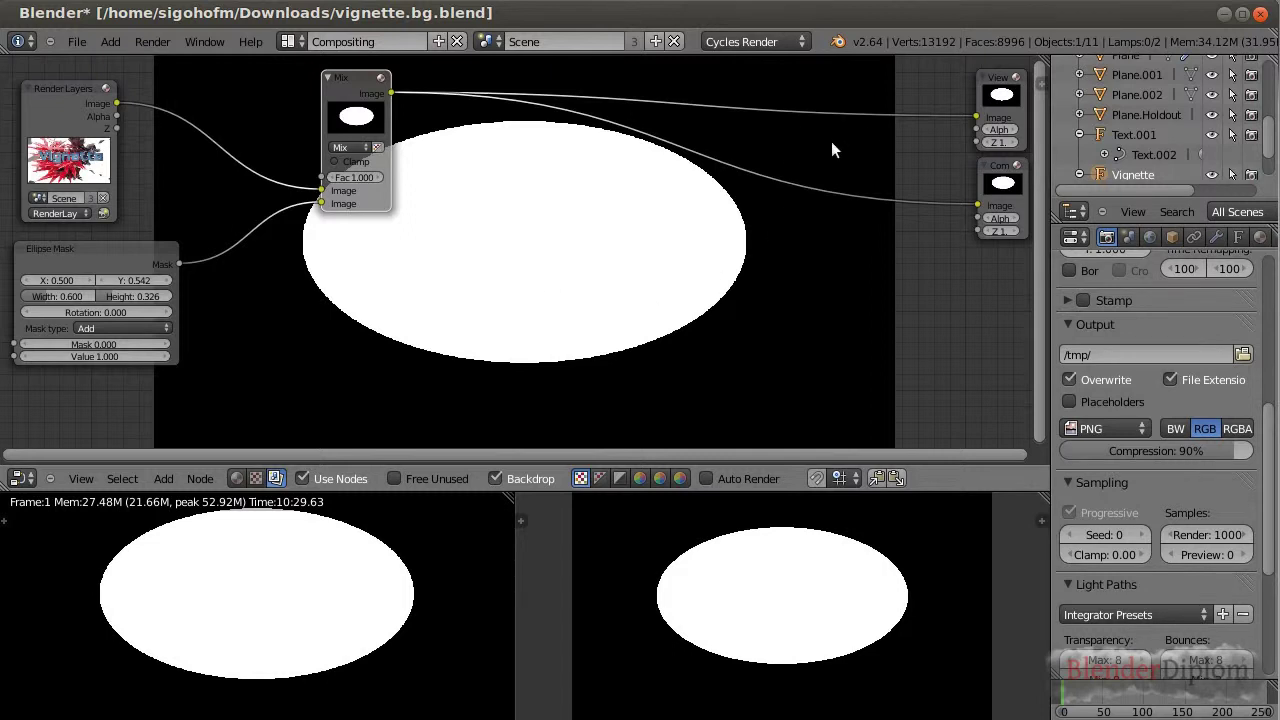
Set the Mix blend type to Multiply and widen the ellipse mask to 1.035 by 0.570.
left_click(356, 151)
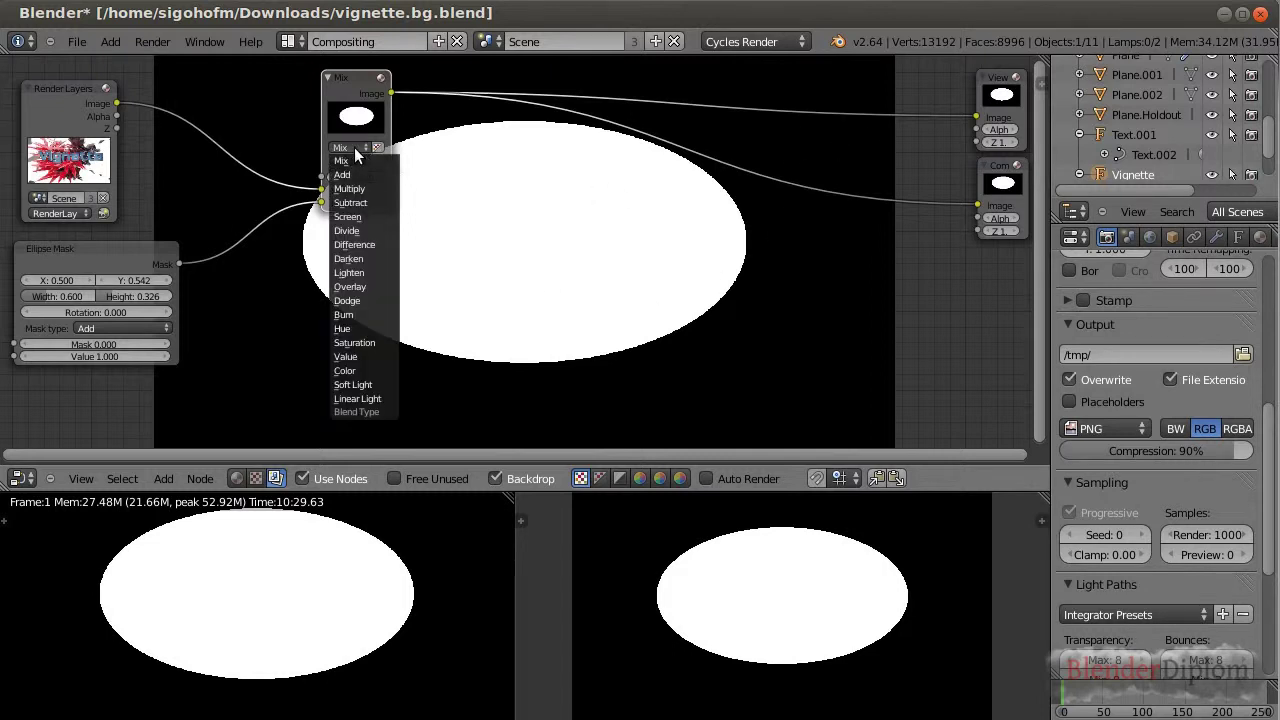
left_click(350, 190)
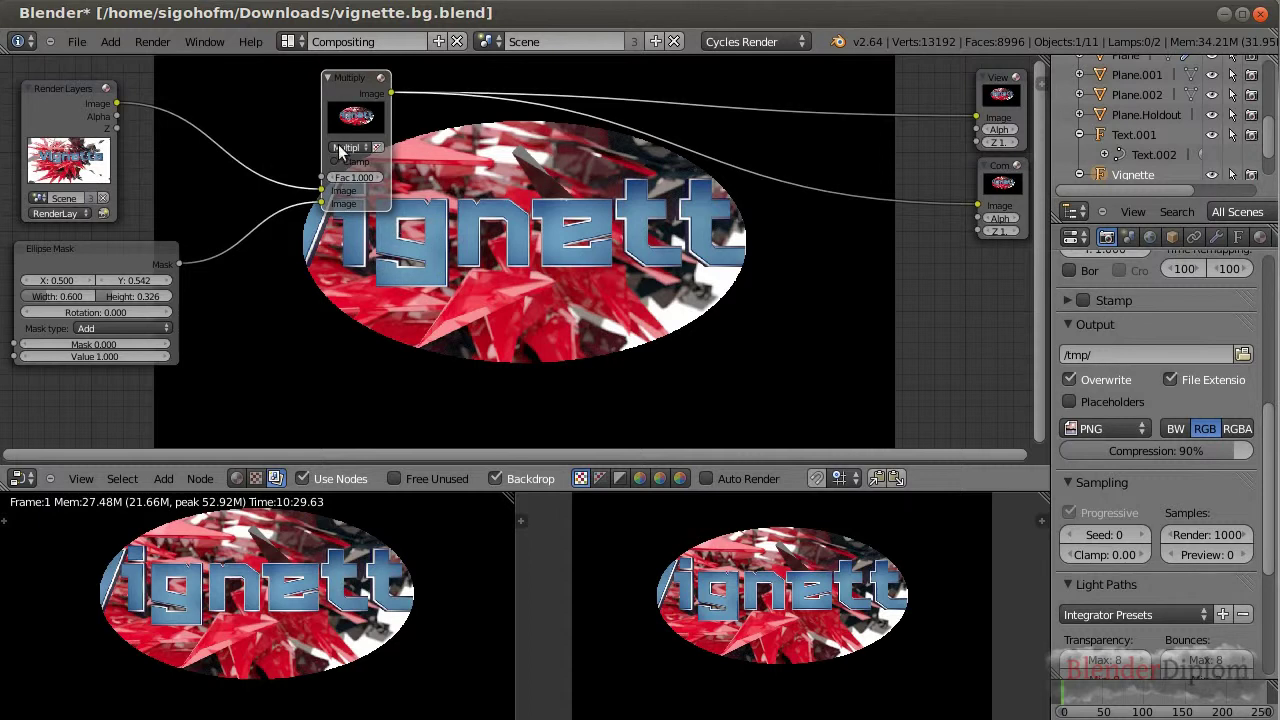
left_click(145, 253)
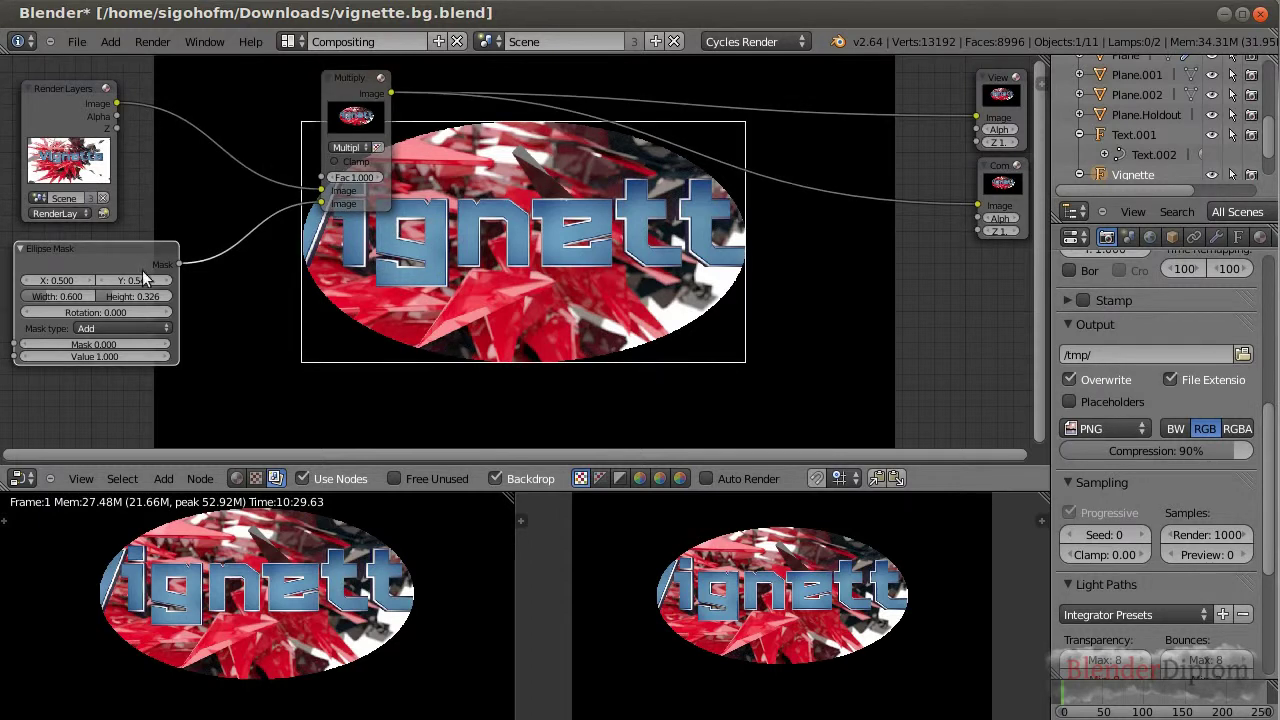
left_click_drag(57, 300, 112, 300)
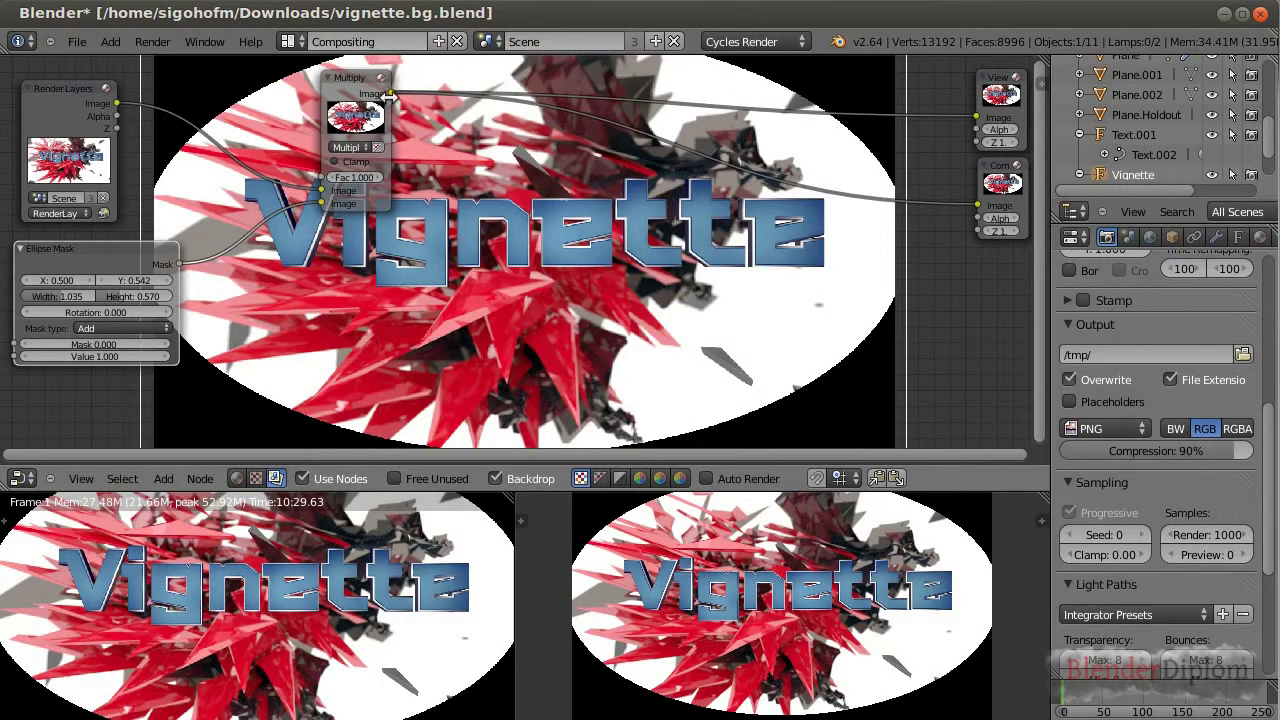
left_click_drag(338, 99, 400, 92)
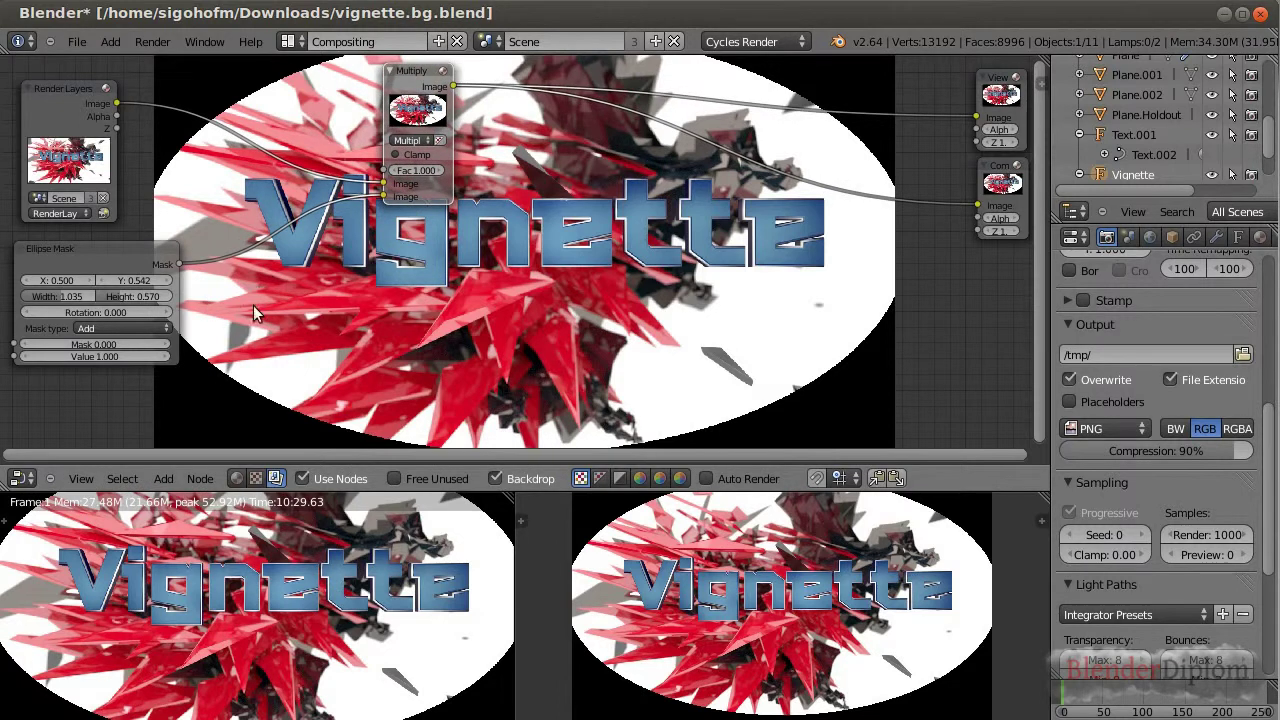
Insert a Blur node between the Ellipse Mask and the Multiply node.
key("shift+a")
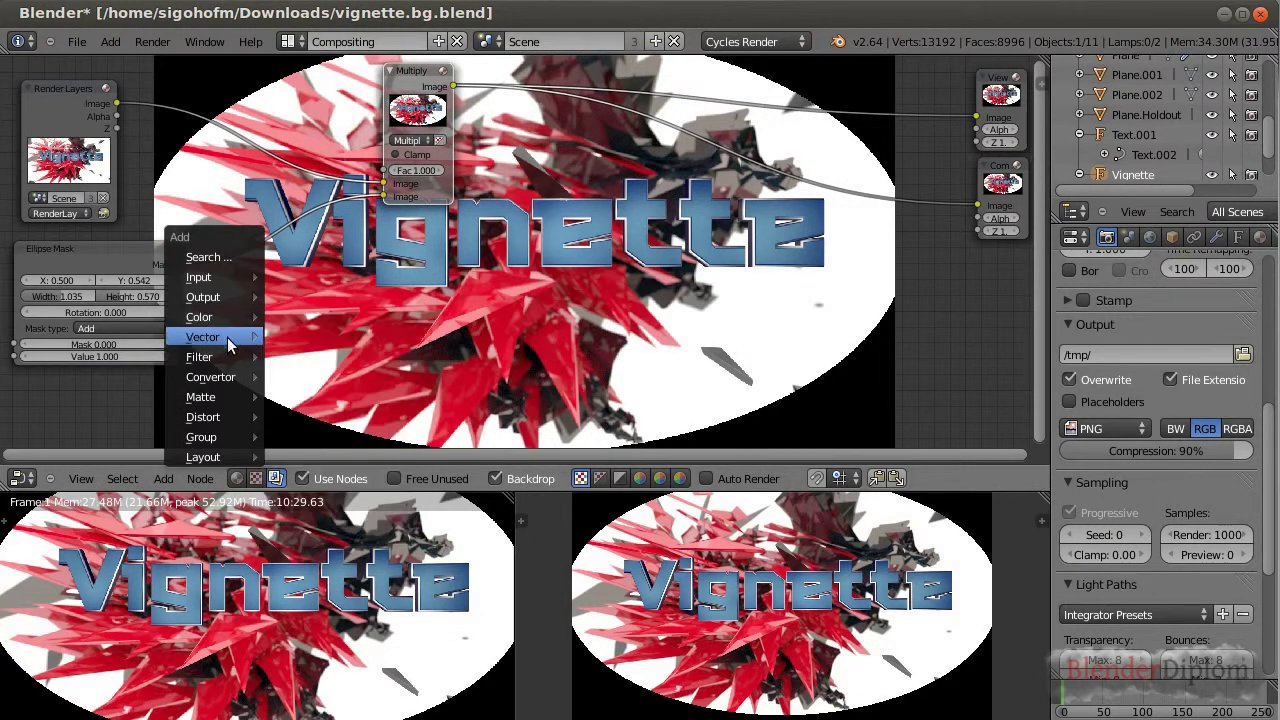
mouse_move(199, 357)
left_click(285, 377)
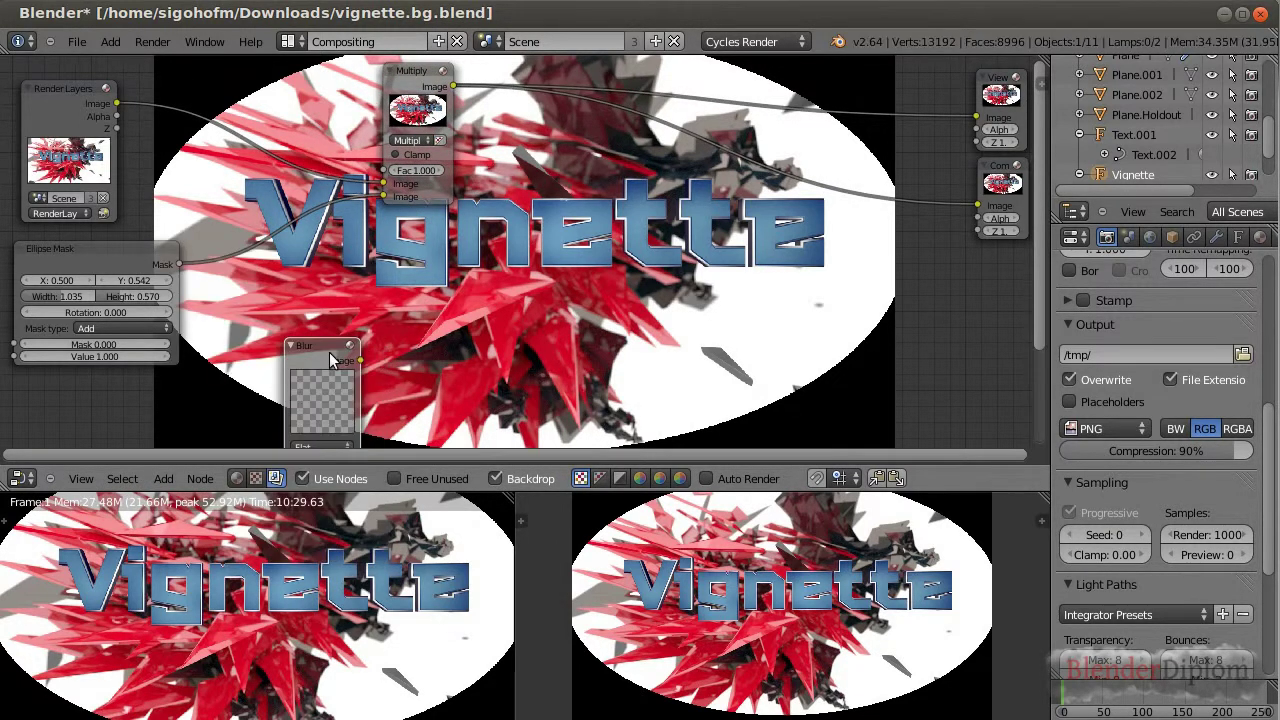
left_click_drag(329, 352, 268, 190)
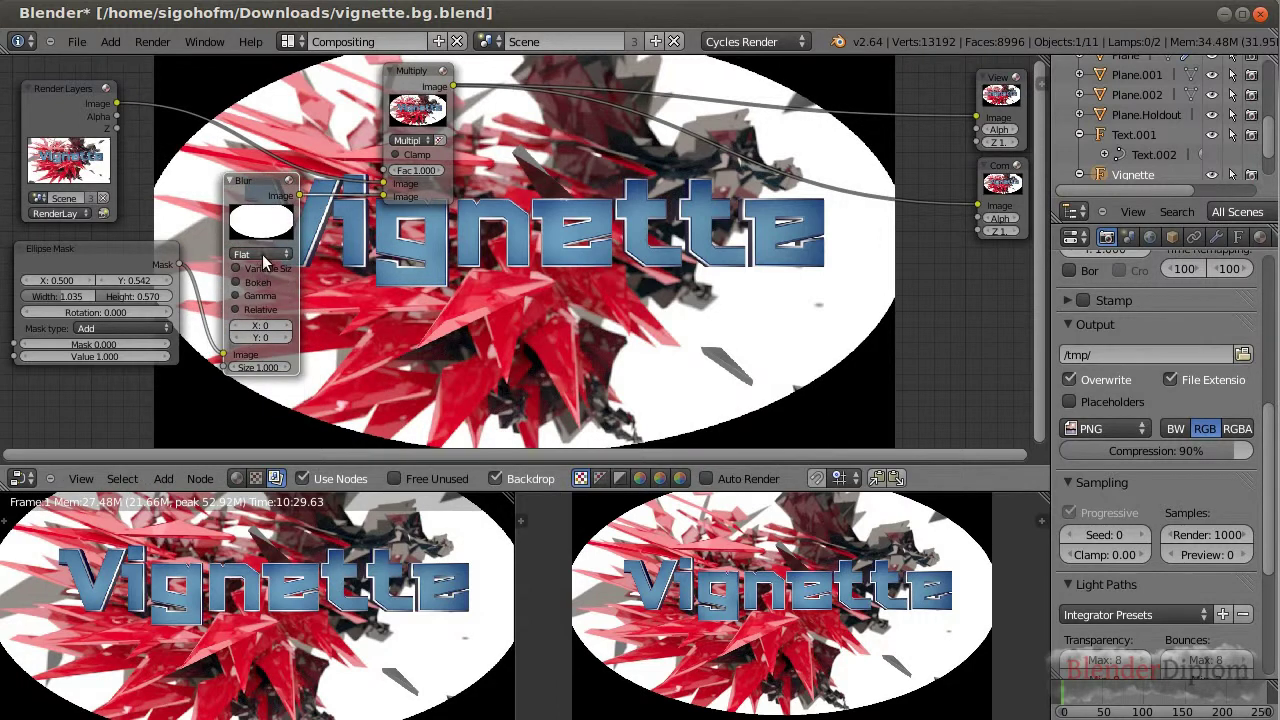
Make the blur a relative Fast Gaussian of about 14.737% by 18.947%.
left_click(260, 254)
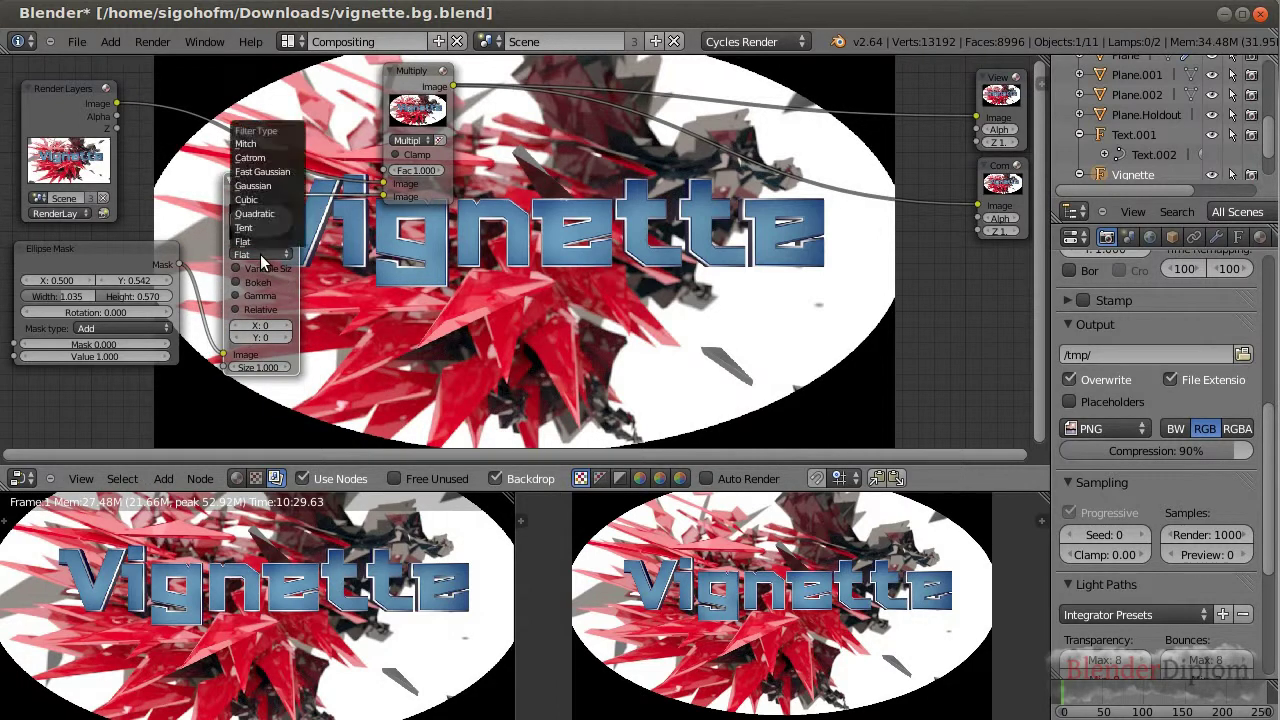
left_click(258, 173)
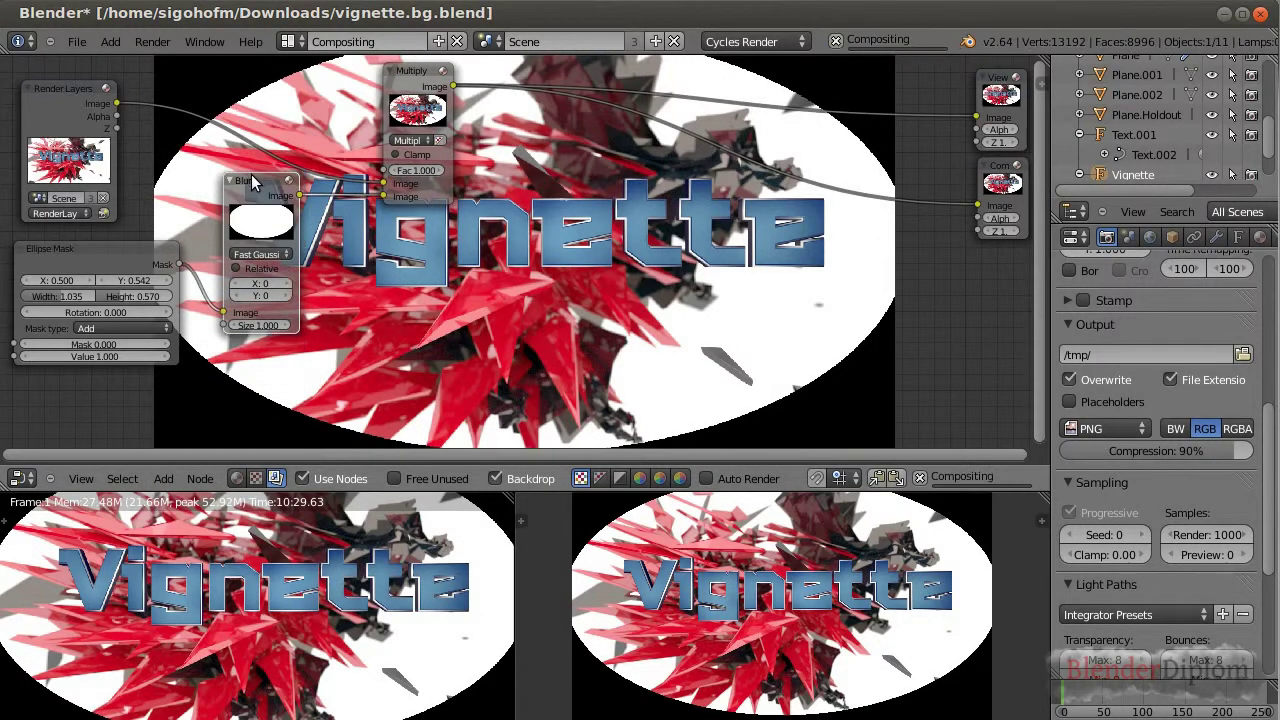
left_click(237, 268)
left_click_drag(245, 315, 255, 333)
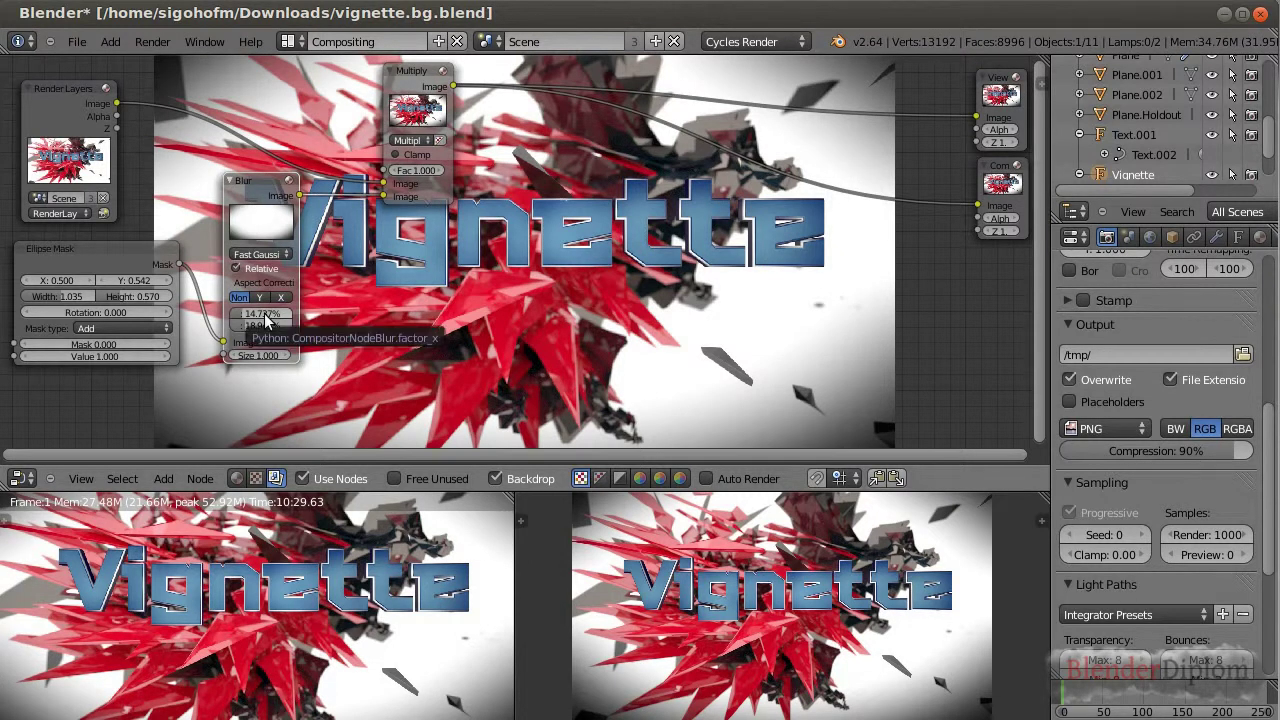
left_click_drag(262, 182, 262, 176)
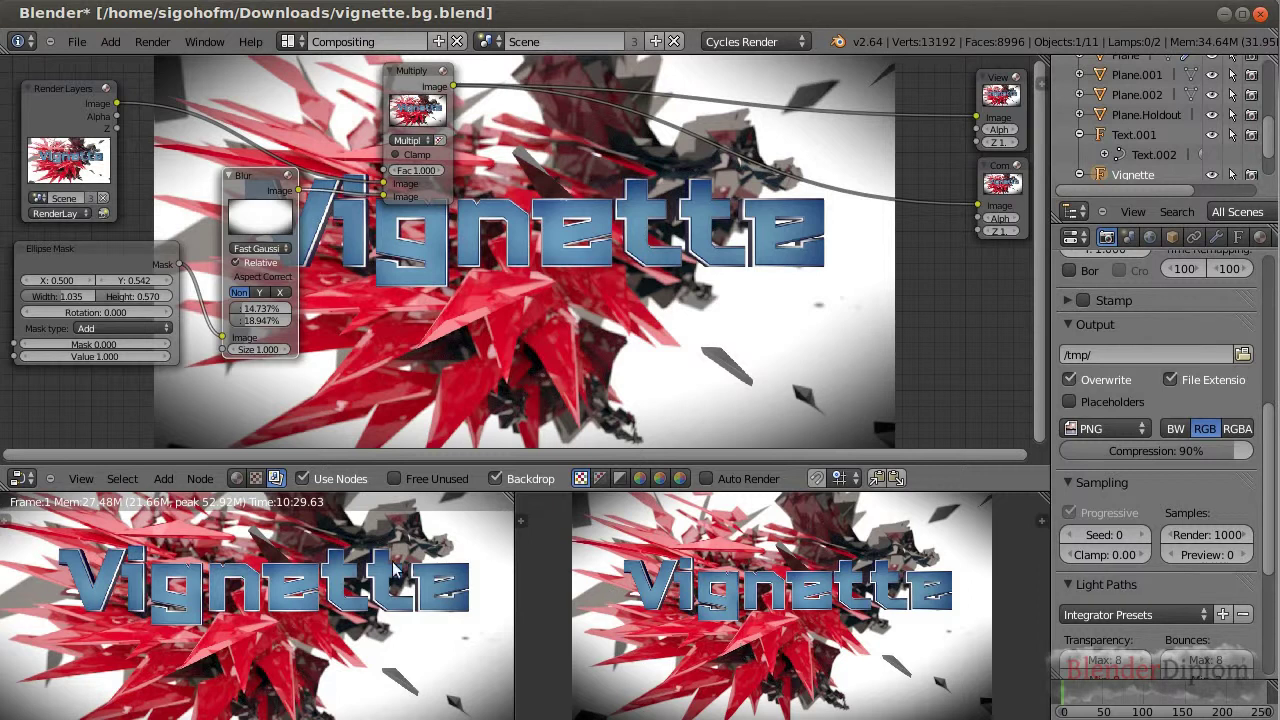
Rotate the ellipse mask to 14.928, shift it to X 0.482, and adjust the vertical blur size.
left_click(106, 263)
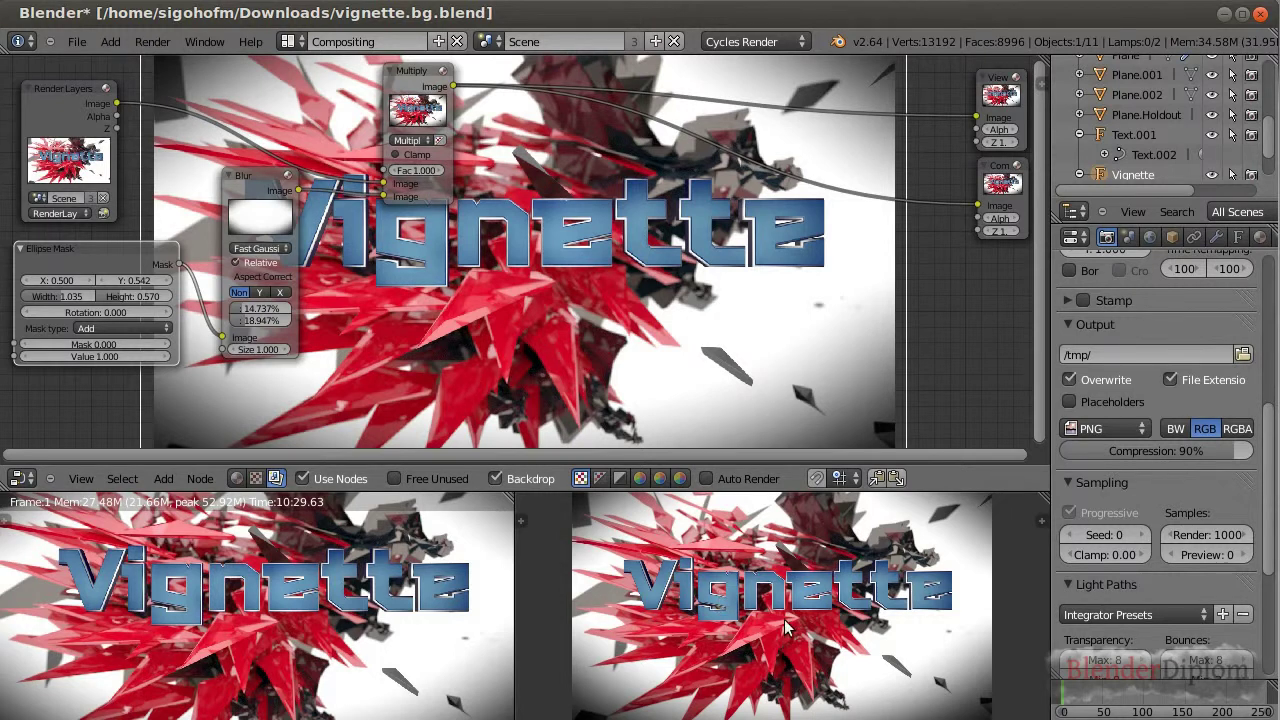
left_click_drag(66, 313, 82, 316)
left_click_drag(110, 318, 100, 320)
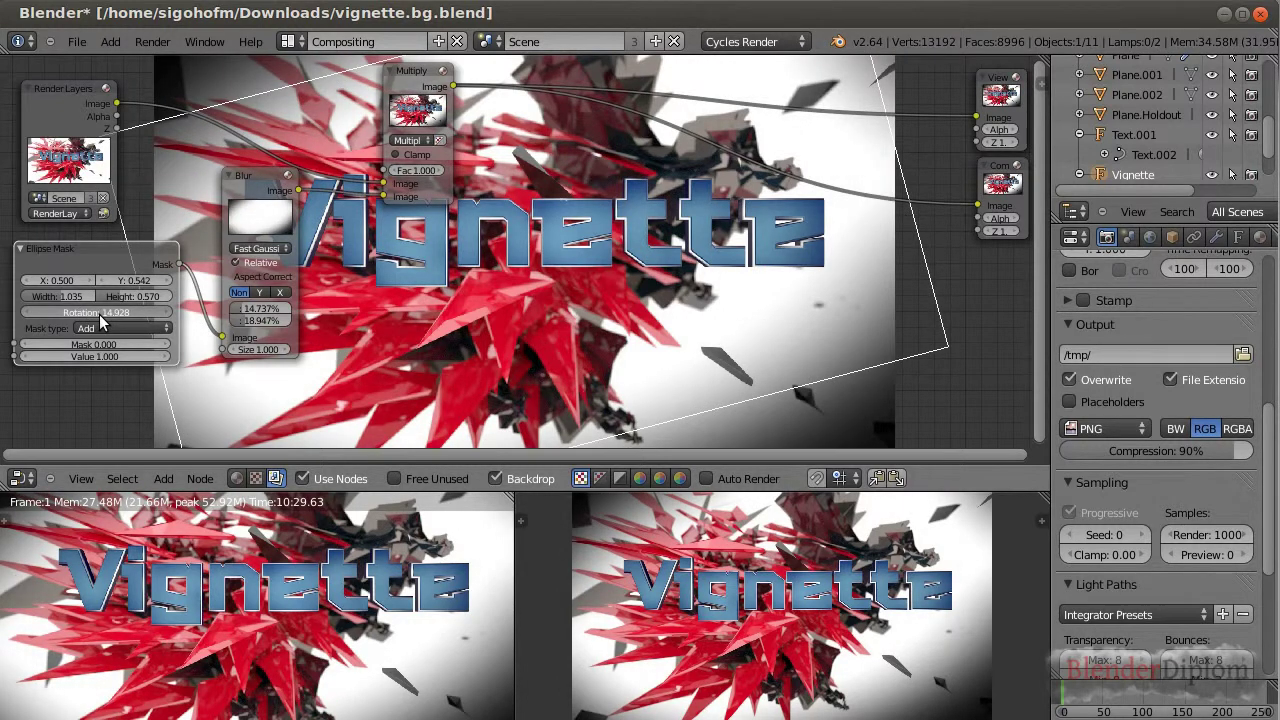
left_click_drag(106, 287, 69, 288)
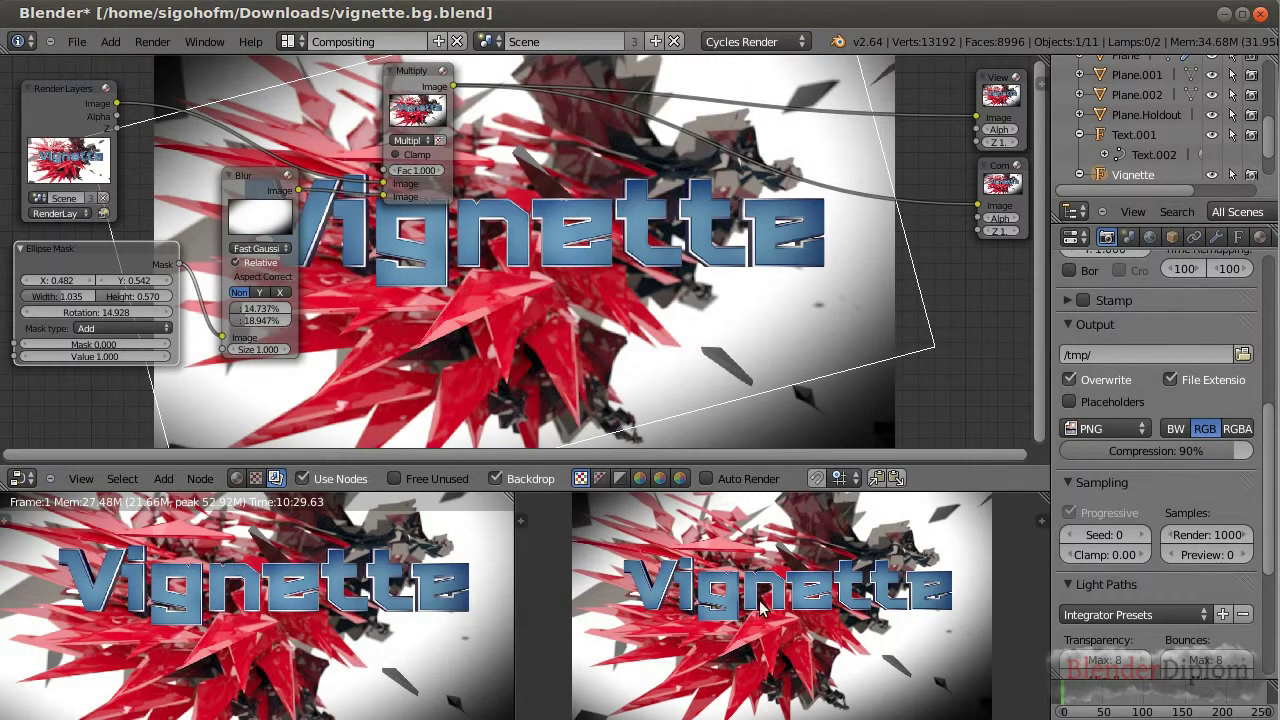
left_click_drag(245, 322, 250, 324)
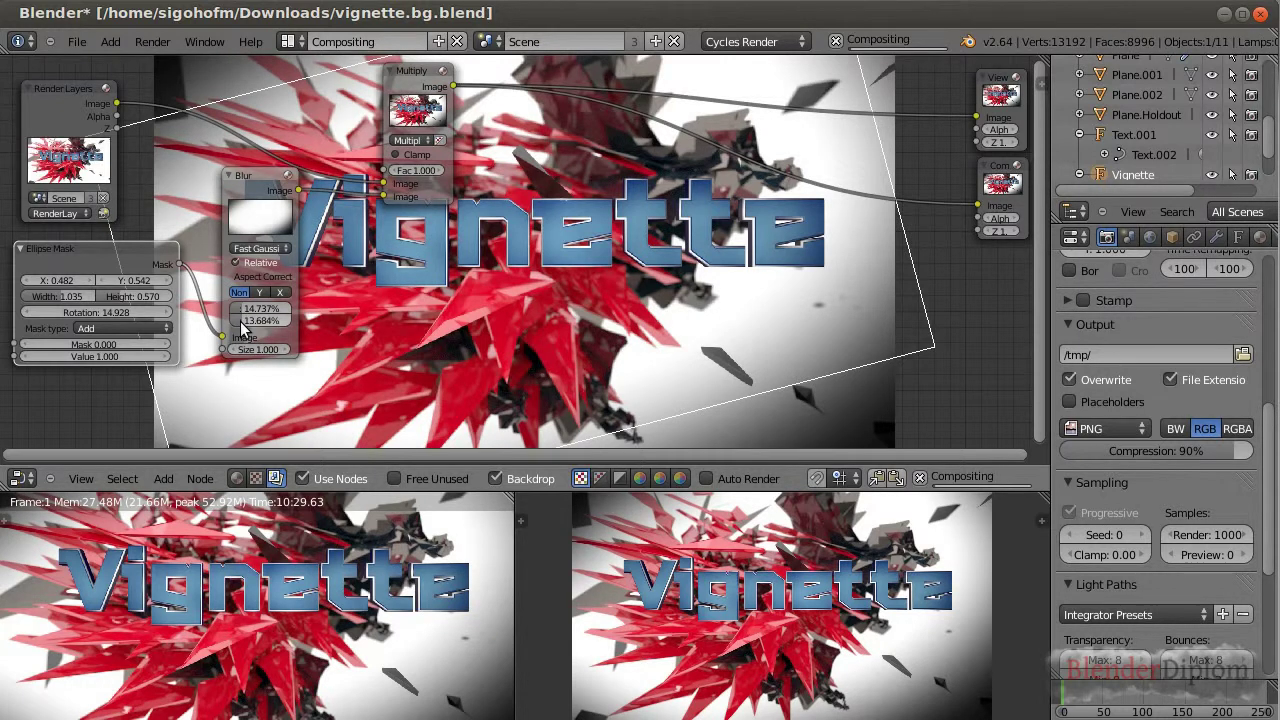
left_click_drag(245, 332, 251, 336)
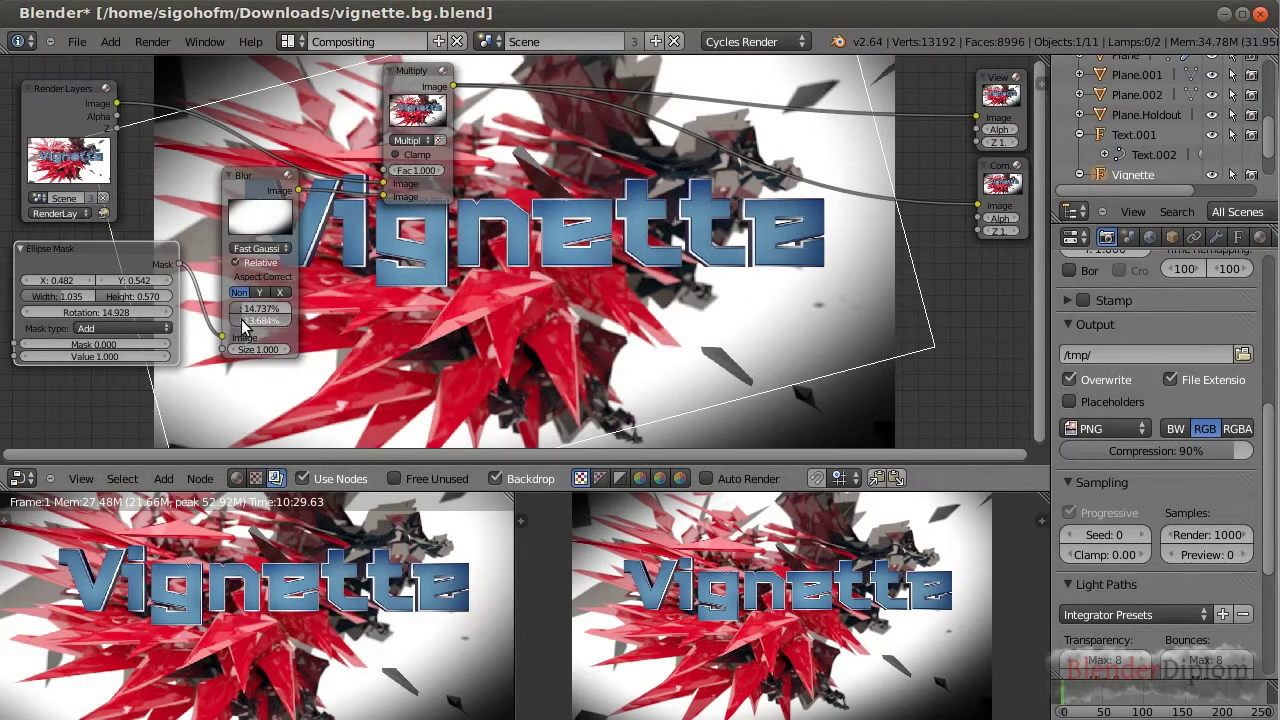